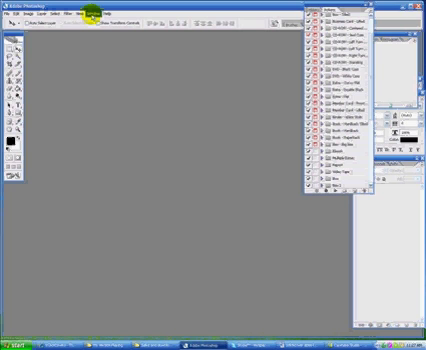
Step: Show the Actions panel and select the first action in the expanded ebook set
click(94, 14)
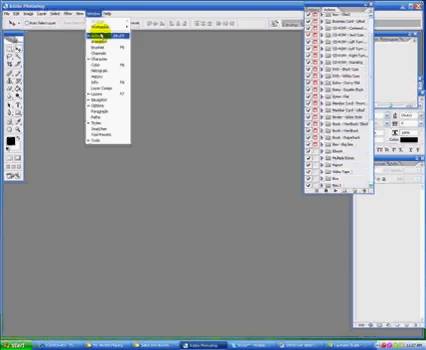
click(103, 35)
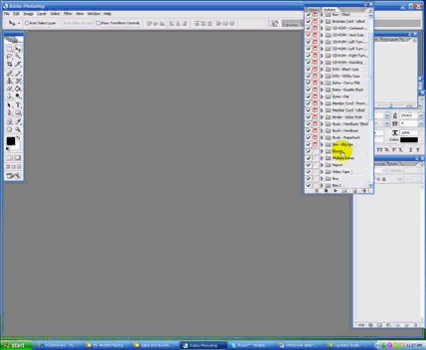
click(338, 151)
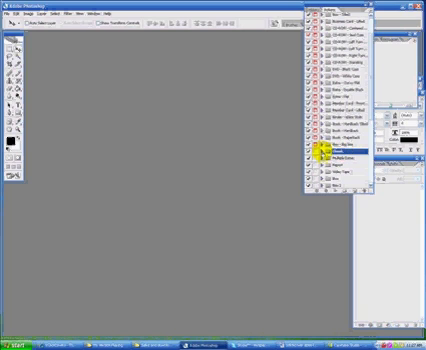
click(322, 152)
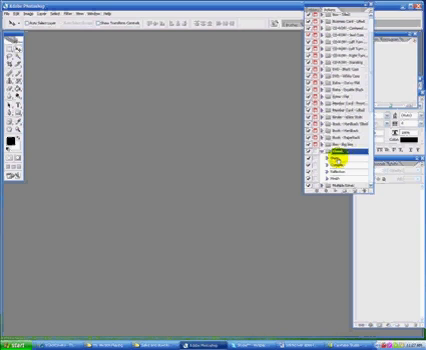
click(338, 157)
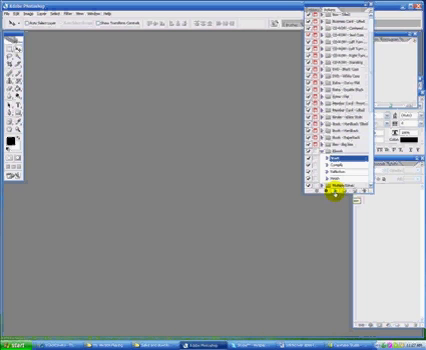
Step: Play the ebook action to build the light blue cover with its dark blue spine strip
click(335, 192)
drag(127, 147, 163, 180)
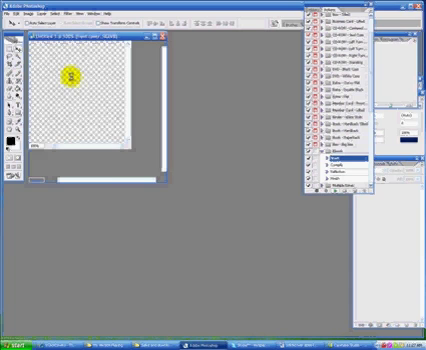
key(ctrl+Tab)
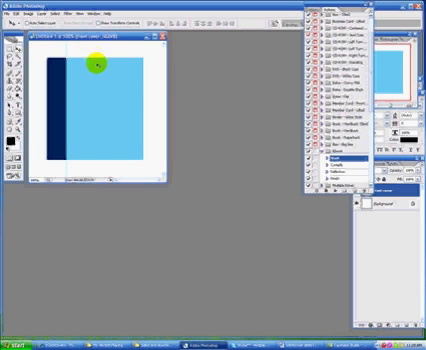
Step: Open bookletSideAB.jpg and position its window below the template
click(6, 14)
click(14, 32)
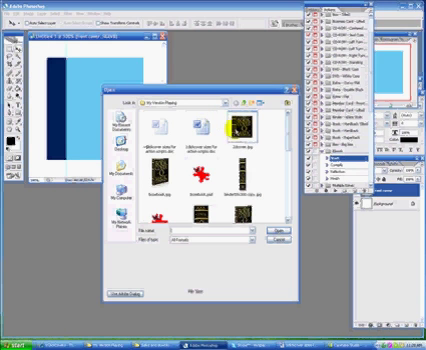
click(243, 175)
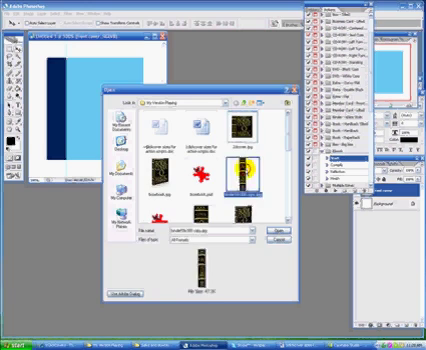
double_click(243, 170)
mouse_move(78, 38)
mouse_down()
mouse_move(70, 55)
mouse_move(65, 193)
mouse_up()
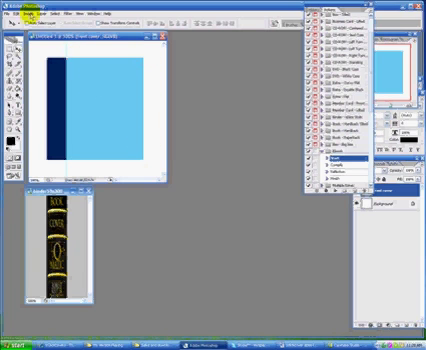
Step: Open the Book Cover O Matic cover JPG and place its window beside the spine image
click(7, 13)
click(12, 34)
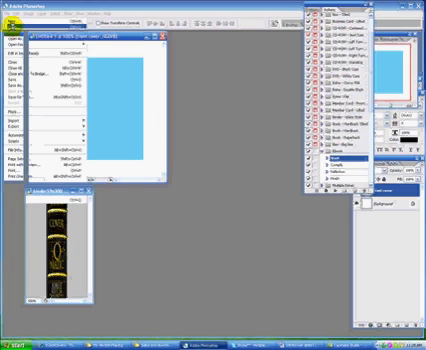
drag(288, 131, 287, 178)
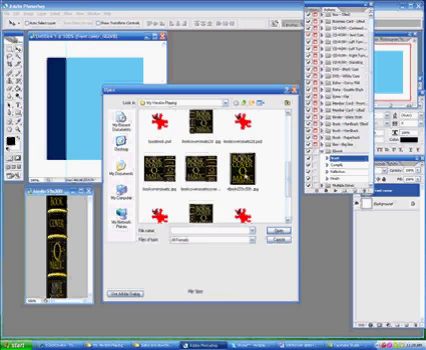
double_click(246, 175)
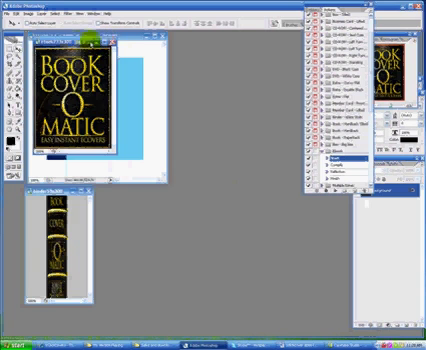
mouse_move(118, 40)
mouse_down()
mouse_move(122, 108)
mouse_move(148, 183)
mouse_move(145, 187)
mouse_up()
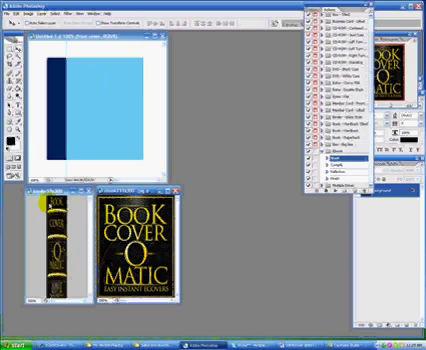
Step: Copy all of bookletSideAB.jpg and load the template's front cover layer outline as a selection
click(47, 206)
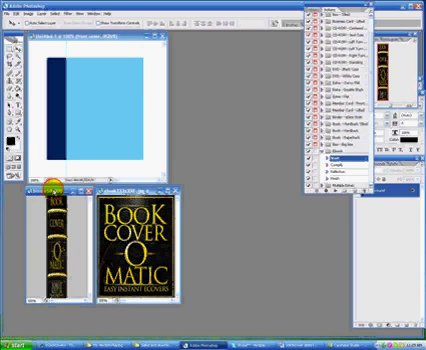
click(57, 13)
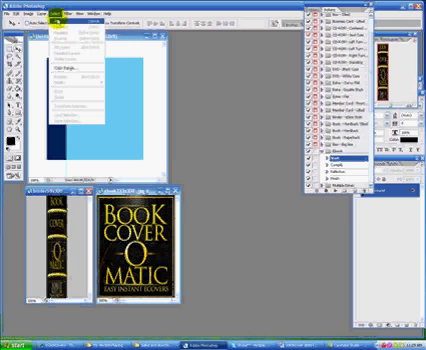
click(57, 15)
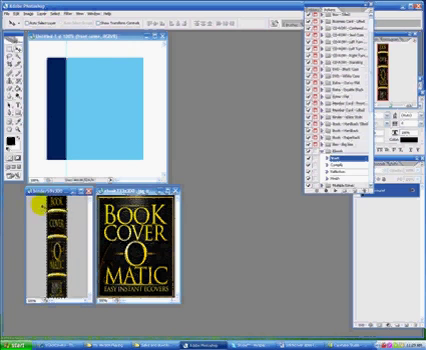
click(17, 12)
click(22, 55)
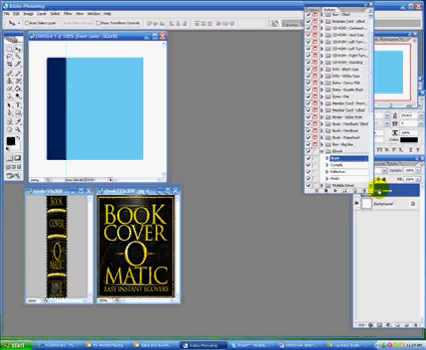
click(383, 190)
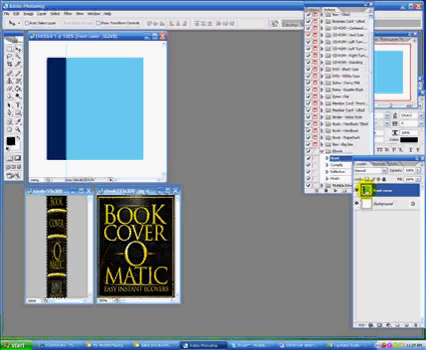
ctrl+click(366, 188)
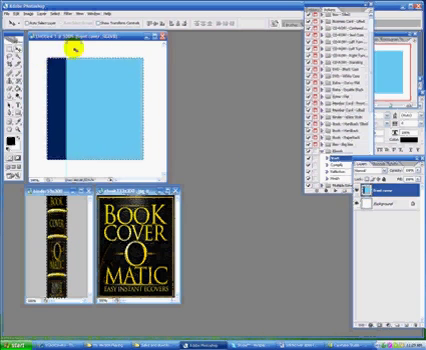
Step: Paste the spine artwork, move it onto the left dark blue strip, and free-transform it to fit
click(27, 12)
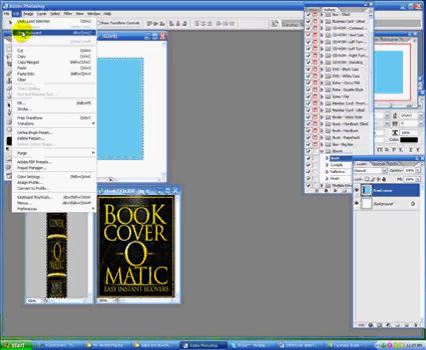
click(28, 63)
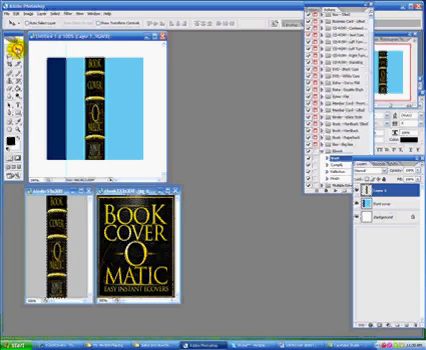
key(shift+Right)
key(shift+Right)
key(shift+Right)
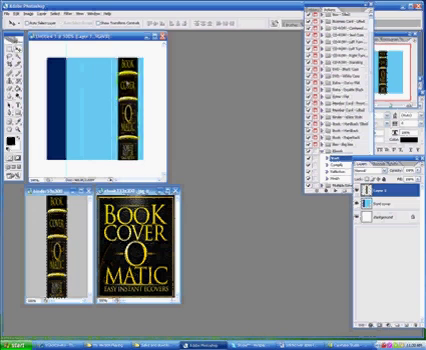
mouse_move(132, 108)
mouse_down()
mouse_move(85, 108)
mouse_move(90, 108)
mouse_move(66, 100)
mouse_move(57, 105)
mouse_up()
key(ctrl+t)
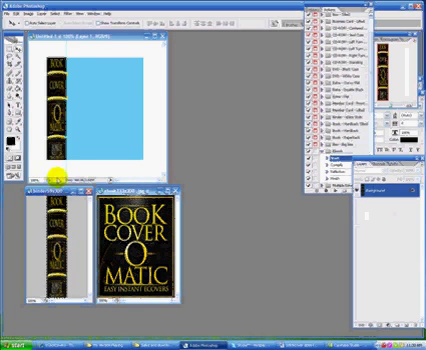
Step: Dismiss the Select menu unused and bring the Book Cover O Matic cover window forward
click(54, 14)
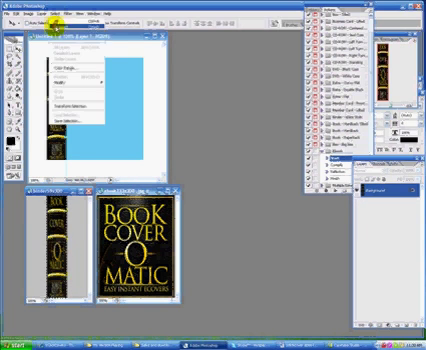
click(54, 24)
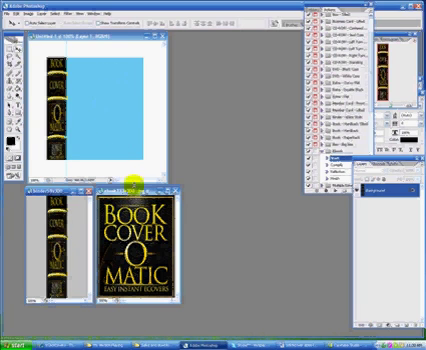
click(133, 190)
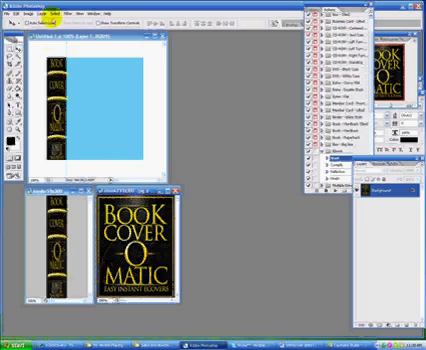